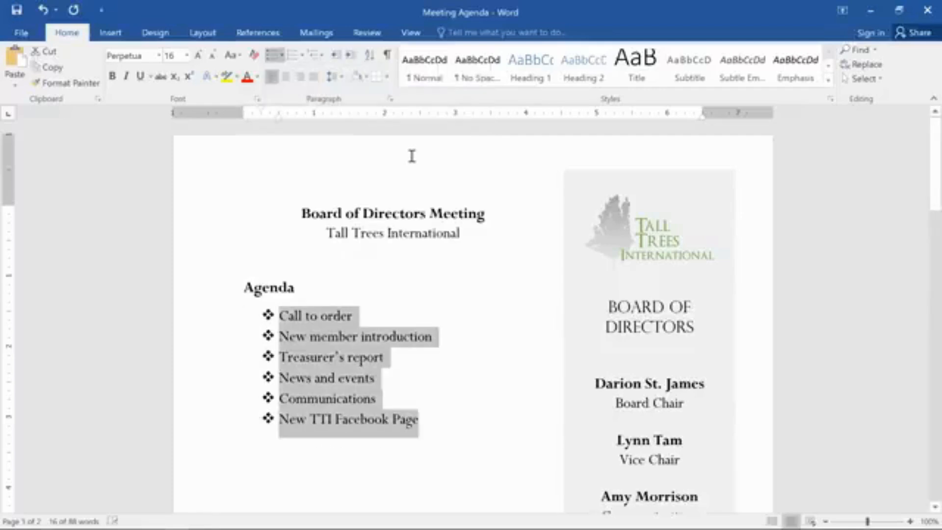
- Add the items Community Service, Fundraising, Chair's Report and Adjournment to the end of the Agenda bullet list
{"action": "left_click", "coordinate": [447, 430]}
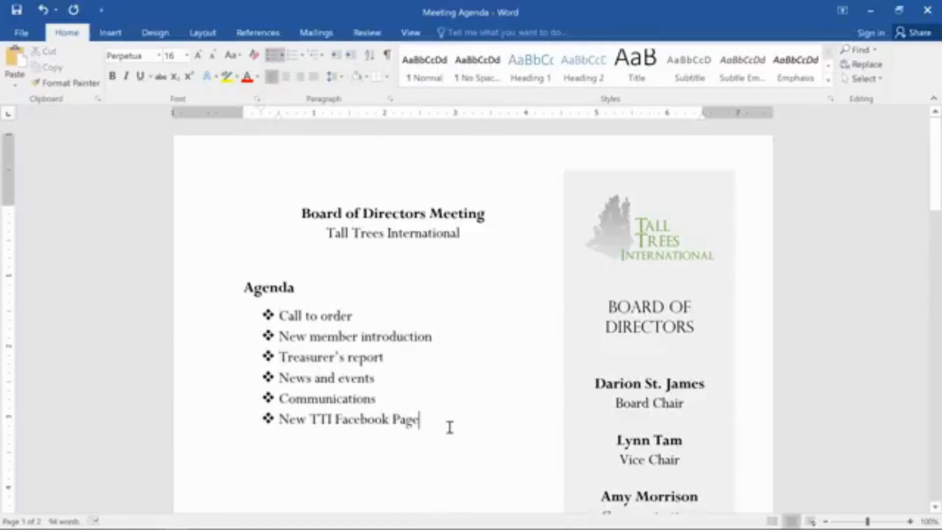
{"action": "key", "text": "Down"}
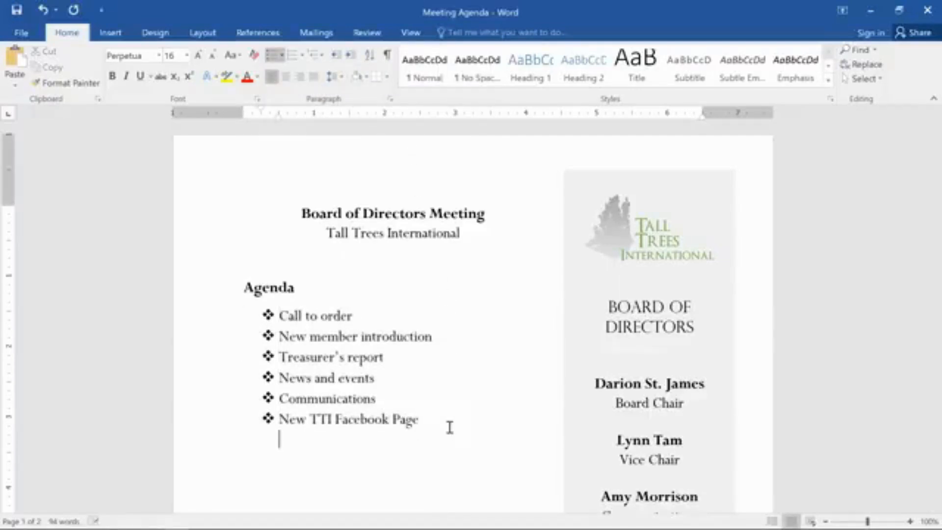
{"action": "type", "text": "Community Service"}
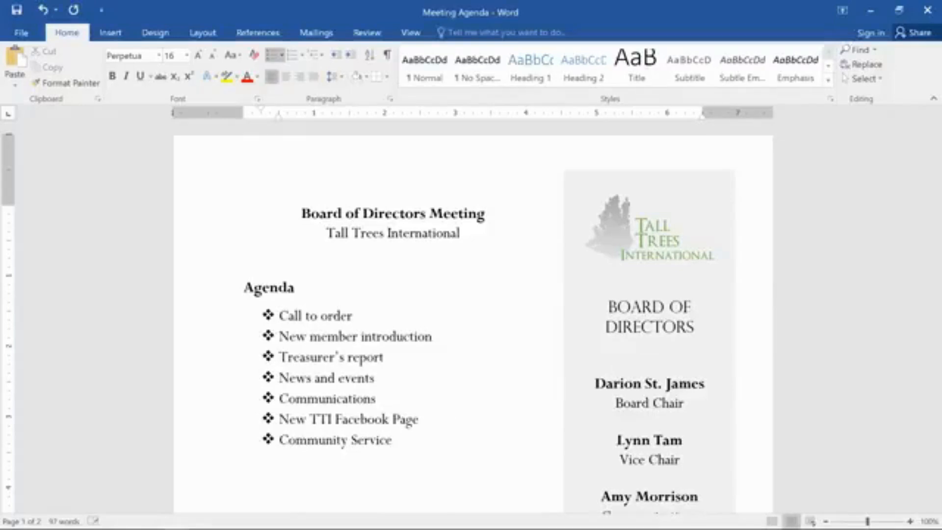
{"action": "key", "text": "Return"}
{"action": "type", "text": "Fundr"}
{"action": "type", "text": "aising"}
{"action": "key", "text": "Return"}
{"action": "type", "text": "Chair's Report"}
{"action": "key", "text": "Return"}
{"action": "type", "text": "Adjournment"}
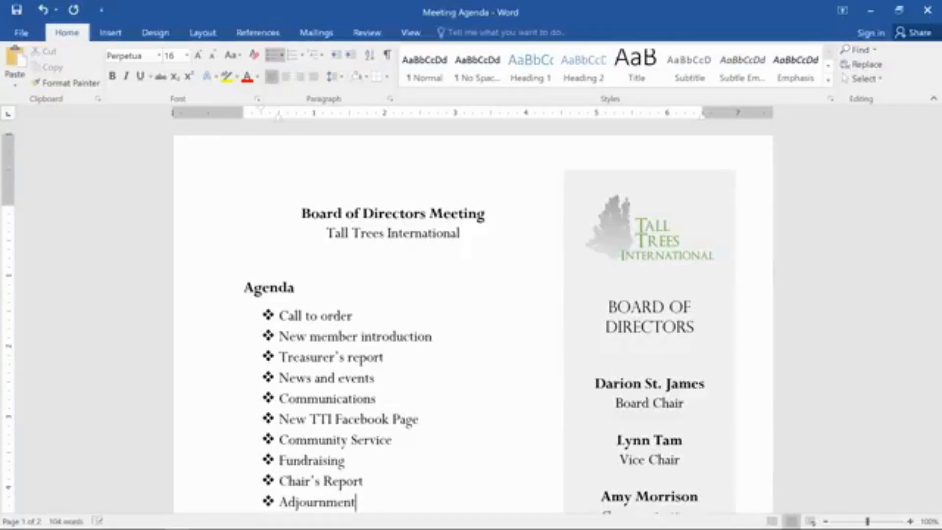
- End the Agenda bullet list and add the unbulleted line "Additional Notes:" below it
{"action": "key", "text": "Return"}
{"action": "key", "text": "Return"}
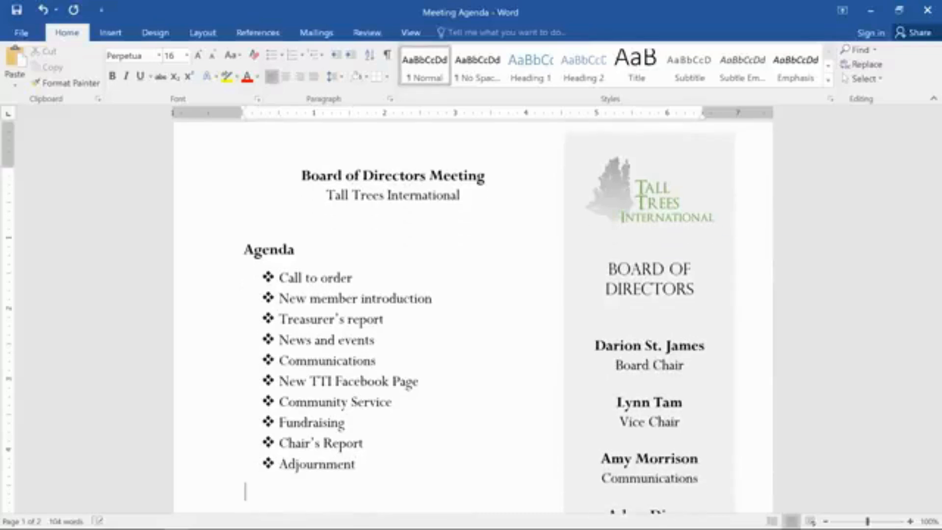
{"action": "type", "text": "Additiona"}
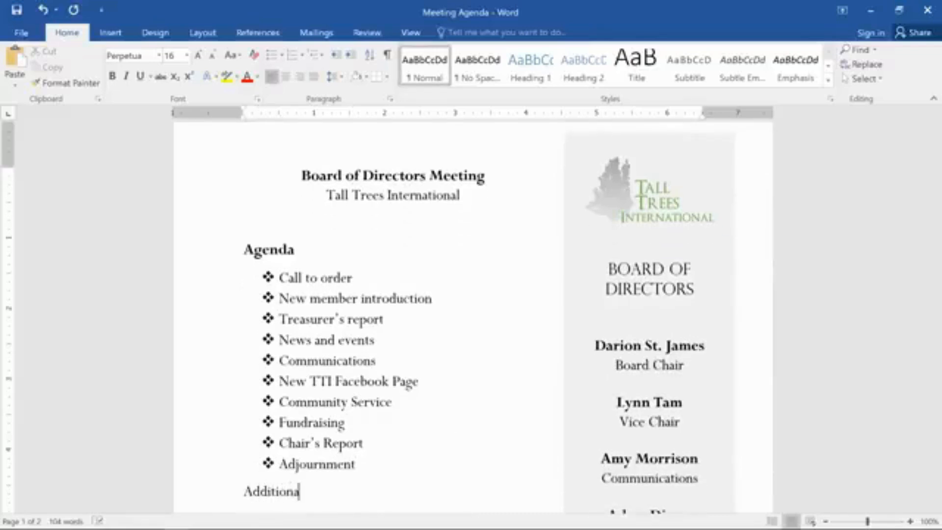
{"action": "type", "text": "l Notes:"}
- Format the eight lines under "Farewell dinner preparation" on page 2 as a numbered list in the 1) 2) 3) style
{"action": "scroll", "coordinate": [379, 493], "scroll_direction": "down", "scroll_amount": 15}
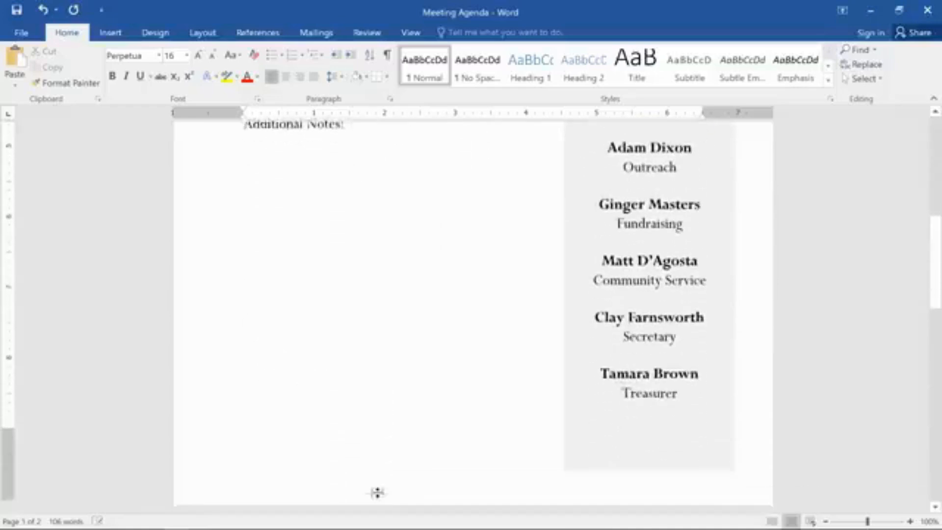
{"action": "scroll", "coordinate": [378, 493], "scroll_direction": "down", "scroll_amount": 1}
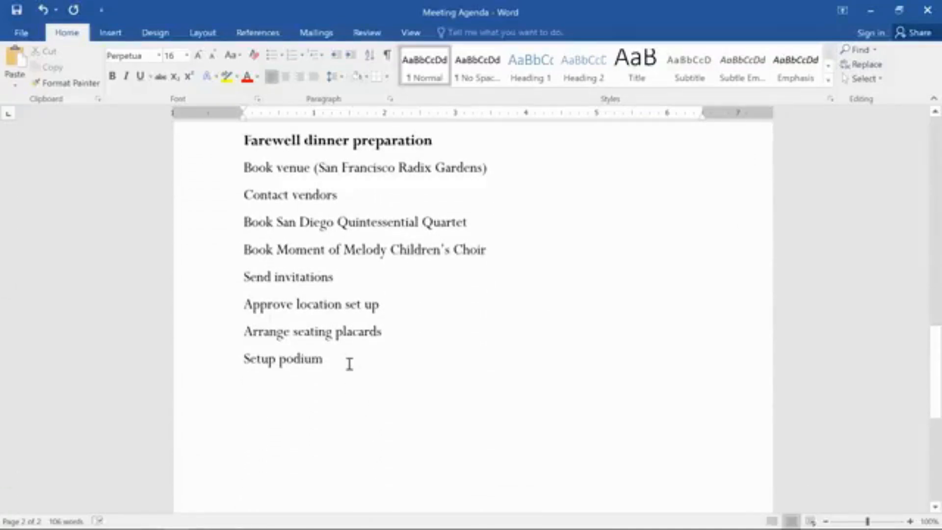
{"action": "left_click_drag", "start_coordinate": [335, 359], "coordinate": [214, 179]}
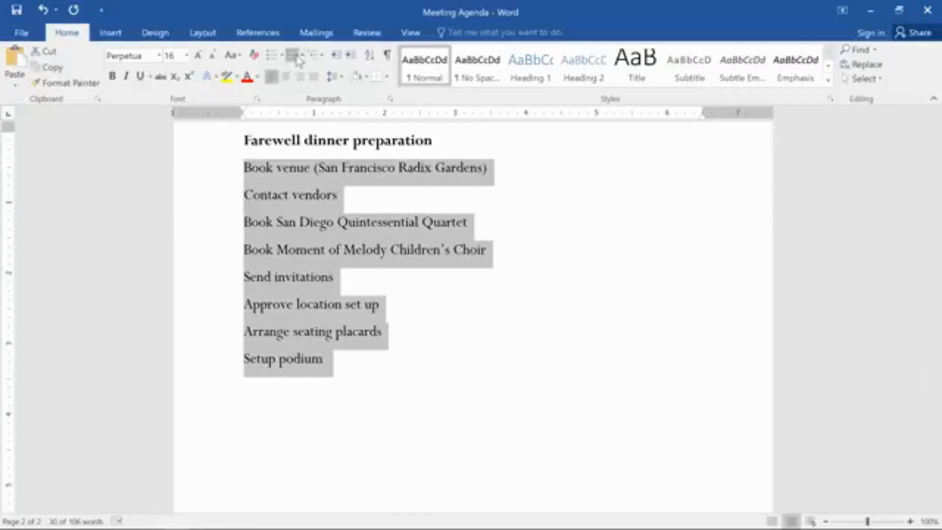
{"action": "left_click", "coordinate": [302, 56]}
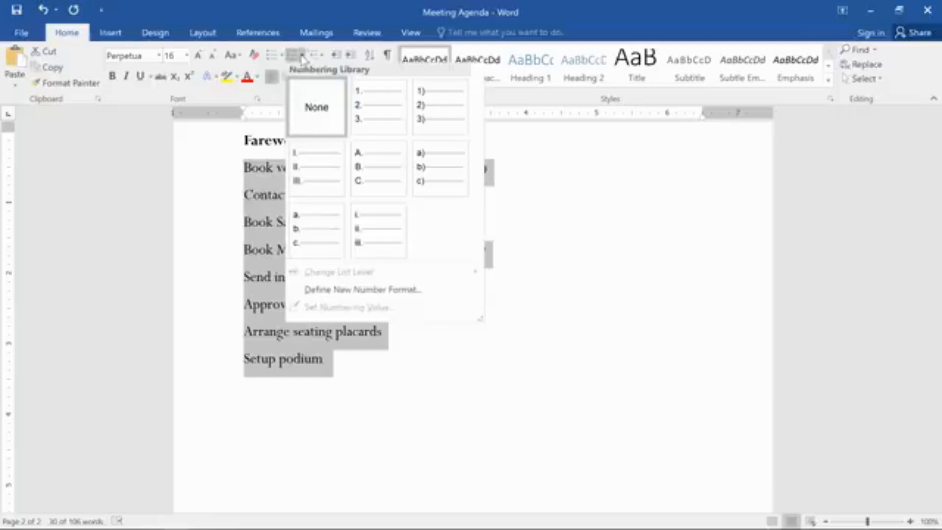
{"action": "left_click", "coordinate": [427, 105]}
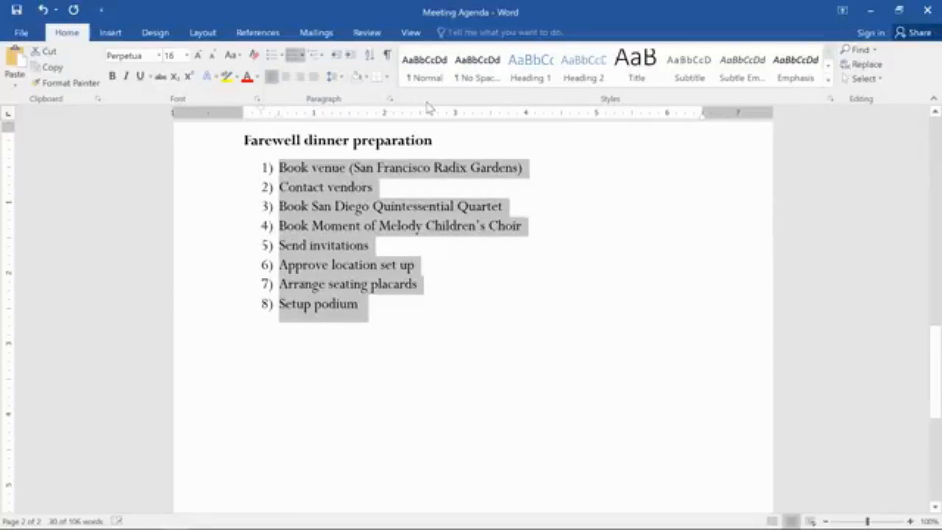
- Insert the bold, unnumbered heading "Day of the dinner" after the "Send invitations" item
{"action": "left_click", "coordinate": [379, 250]}
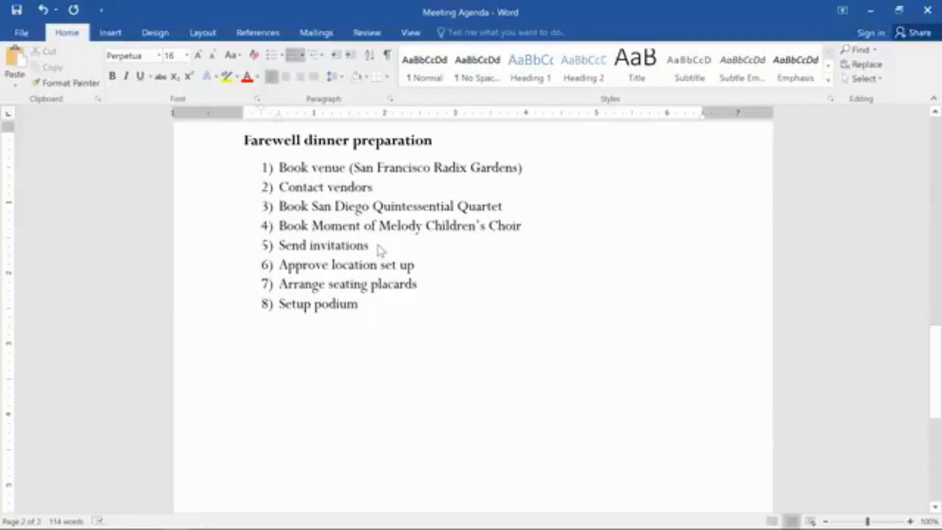
{"action": "key", "text": "Return"}
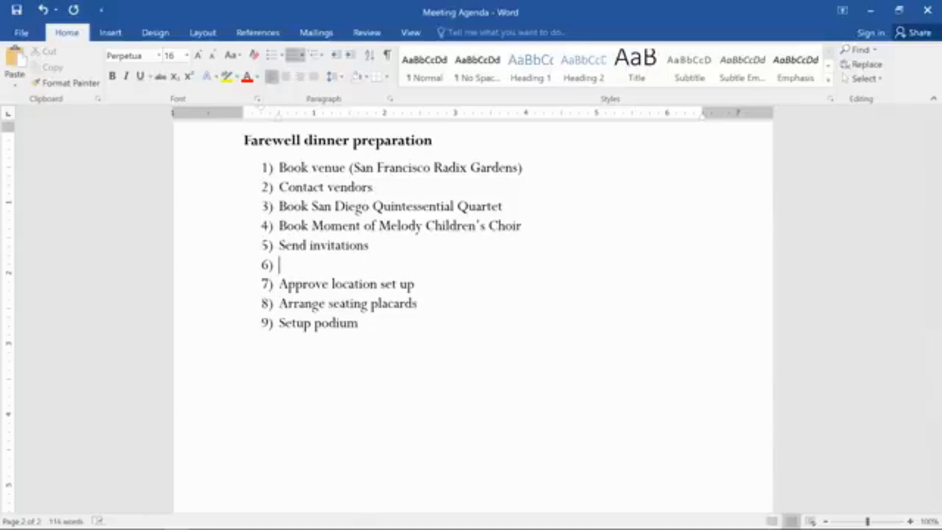
{"action": "key", "text": "Return"}
{"action": "key", "text": "ctrl+b"}
{"action": "type", "text": "Day "}
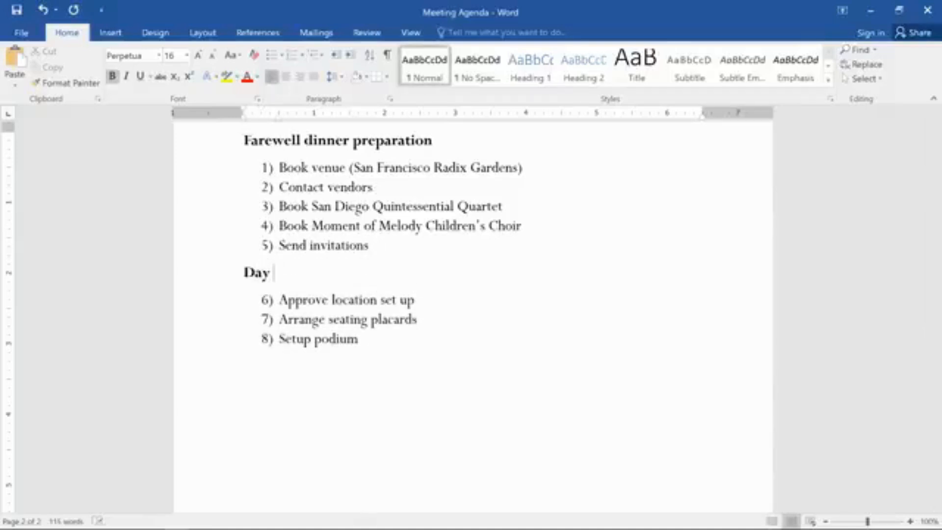
{"action": "type", "text": "of the dinner"}
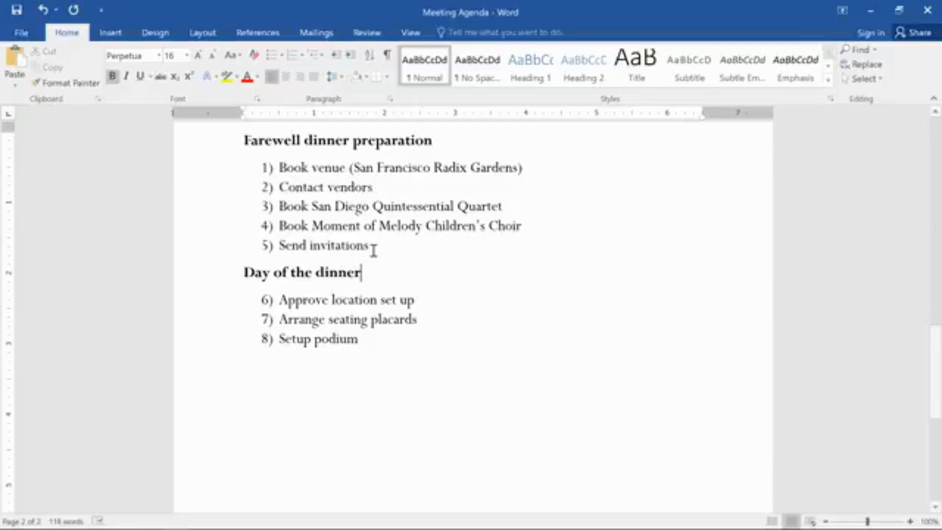
- Restart the numbering at 1 for the items under "Day of the dinner"
{"action": "left_click", "coordinate": [264, 299]}
{"action": "right_click", "coordinate": [264, 299]}
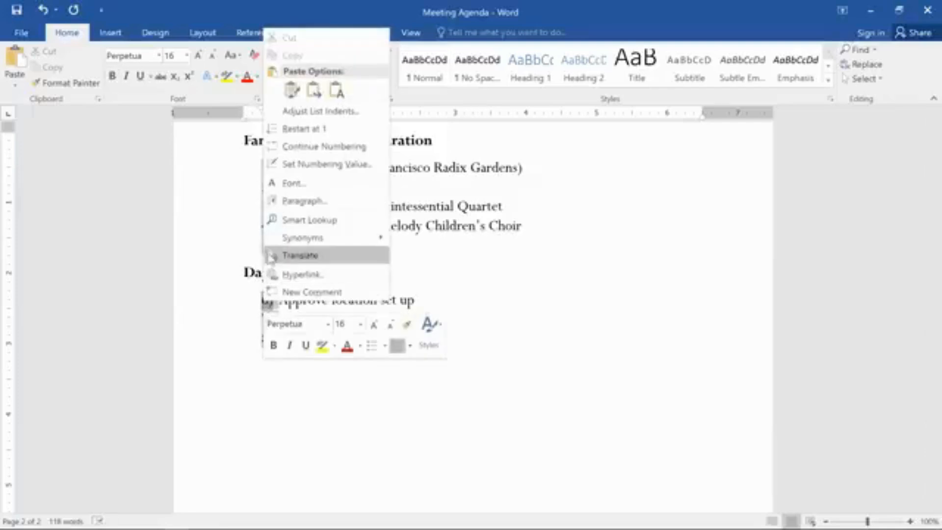
{"action": "left_click", "coordinate": [271, 130]}
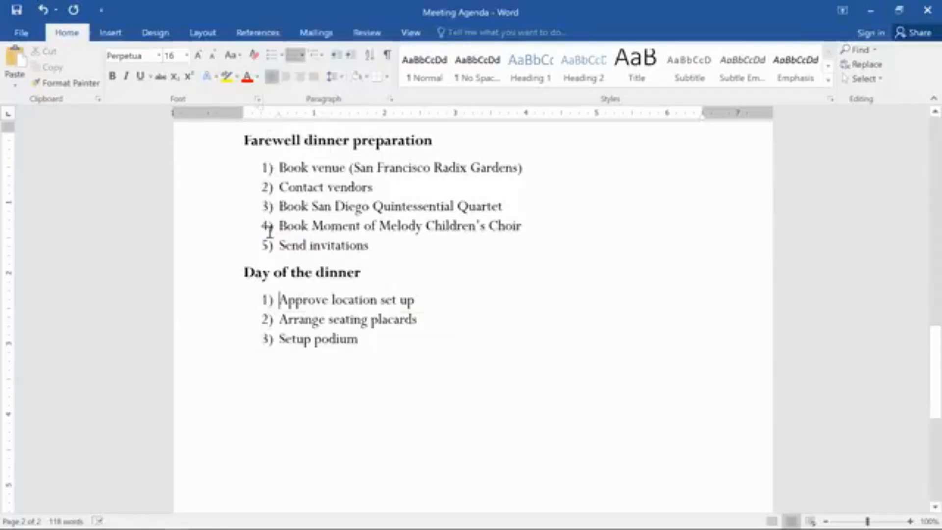
- Make the items under "Day of the dinner" continue the numbering of the preceding list
{"action": "left_click", "coordinate": [268, 299]}
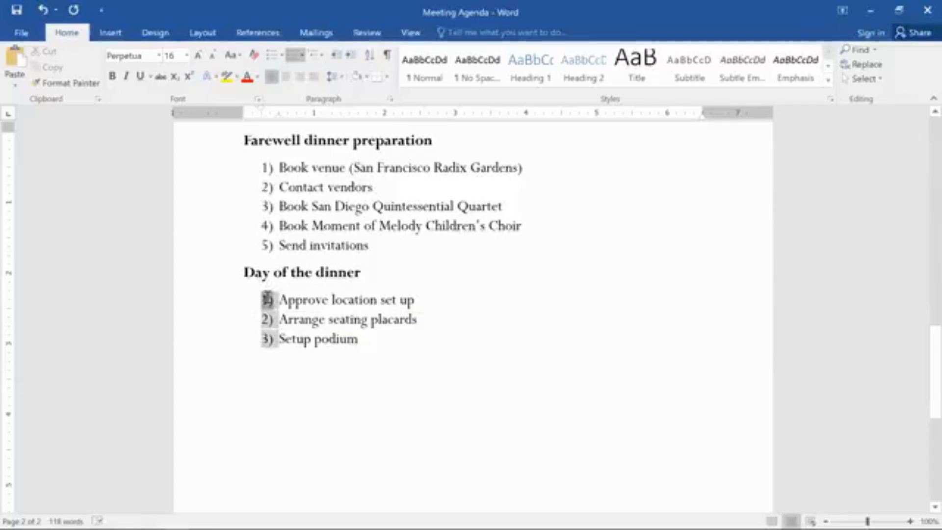
{"action": "right_click", "coordinate": [268, 300]}
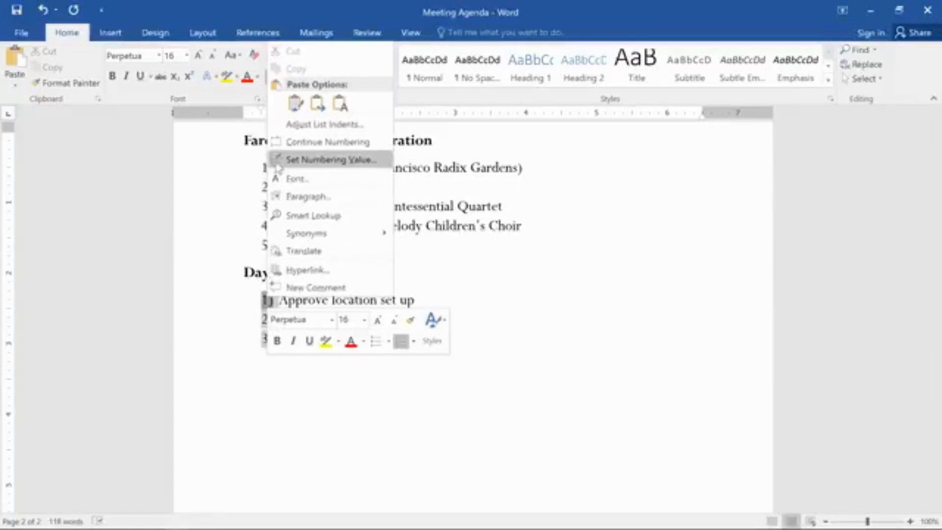
{"action": "left_click", "coordinate": [278, 143]}
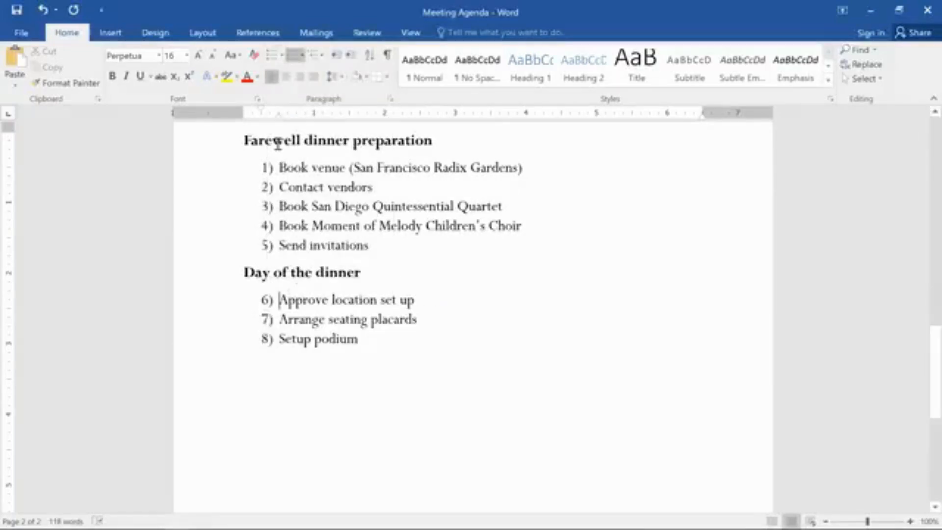
- Try the ruler's hanging indent and left indent markers on the Agenda bullet list on page 1
{"action": "scroll", "coordinate": [279, 143], "scroll_direction": "up", "scroll_amount": 10}
{"action": "scroll", "coordinate": [278, 143], "scroll_direction": "up", "scroll_amount": 6}
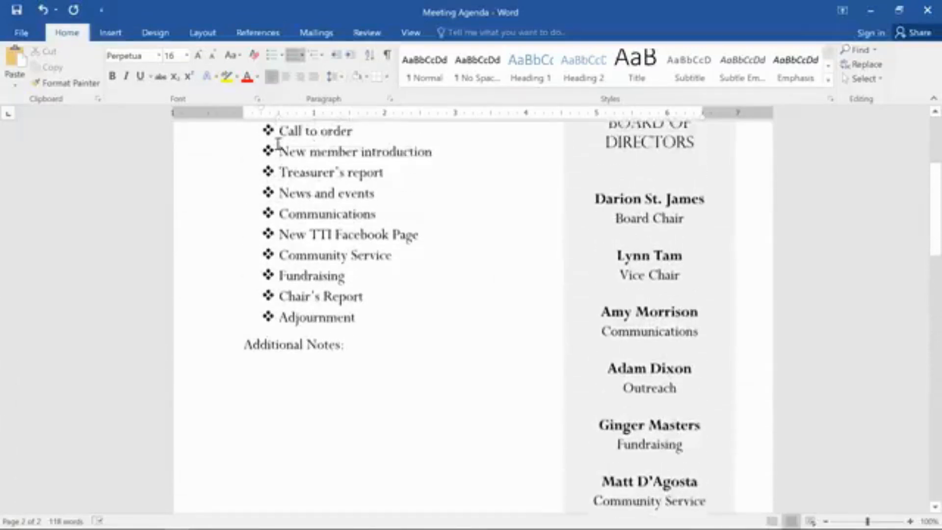
{"action": "left_click_drag", "start_coordinate": [357, 421], "coordinate": [284, 230]}
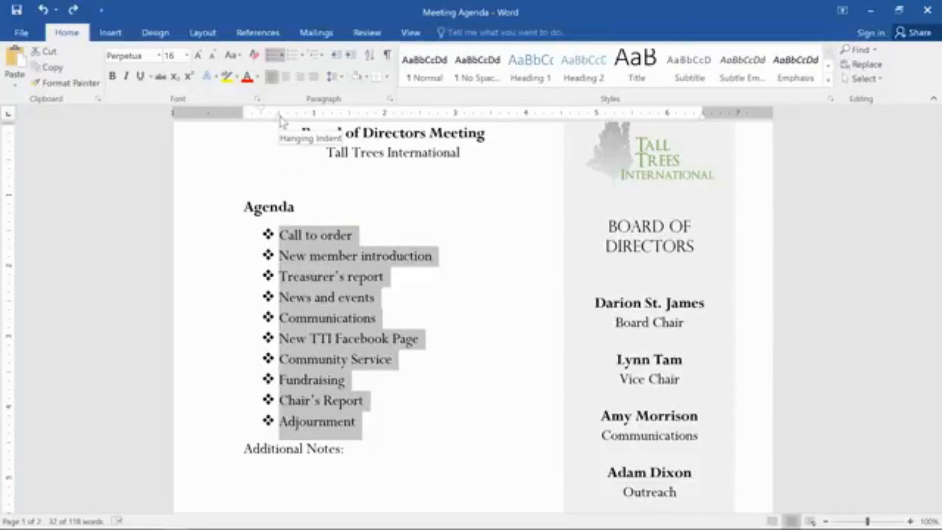
{"action": "mouse_move", "coordinate": [280, 118]}
{"action": "left_mouse_down"}
{"action": "mouse_move", "coordinate": [337, 129]}
{"action": "mouse_move", "coordinate": [277, 130]}
{"action": "left_mouse_up"}
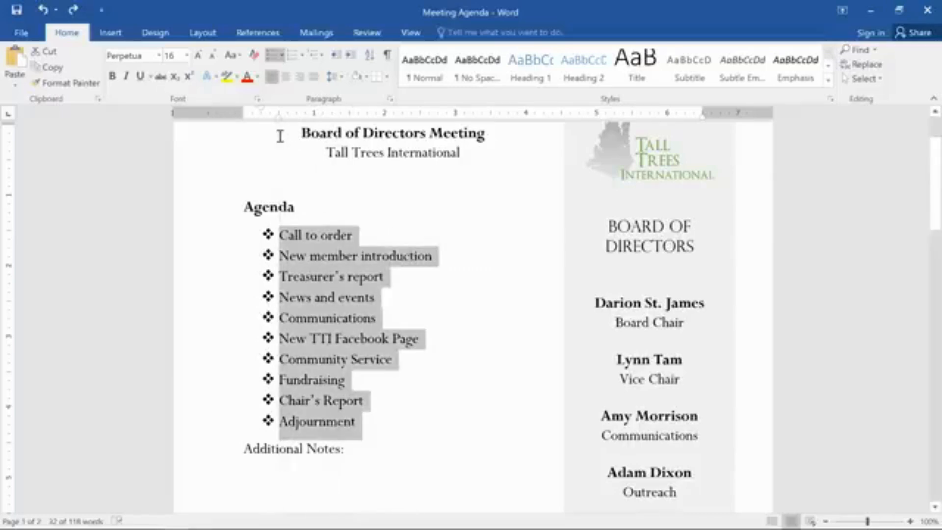
{"action": "left_click", "coordinate": [390, 297]}
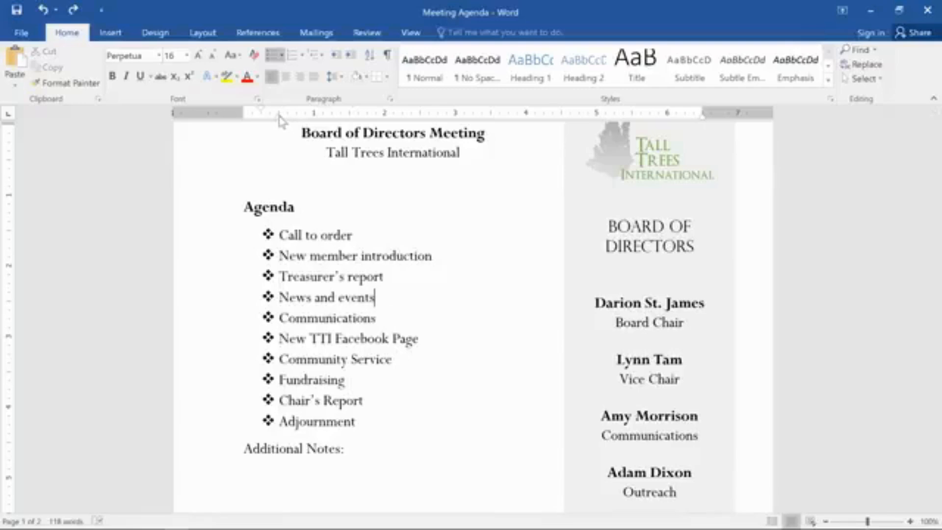
{"action": "mouse_move", "coordinate": [280, 120]}
{"action": "left_mouse_down"}
{"action": "mouse_move", "coordinate": [326, 128]}
{"action": "mouse_move", "coordinate": [278, 130]}
{"action": "left_mouse_up"}
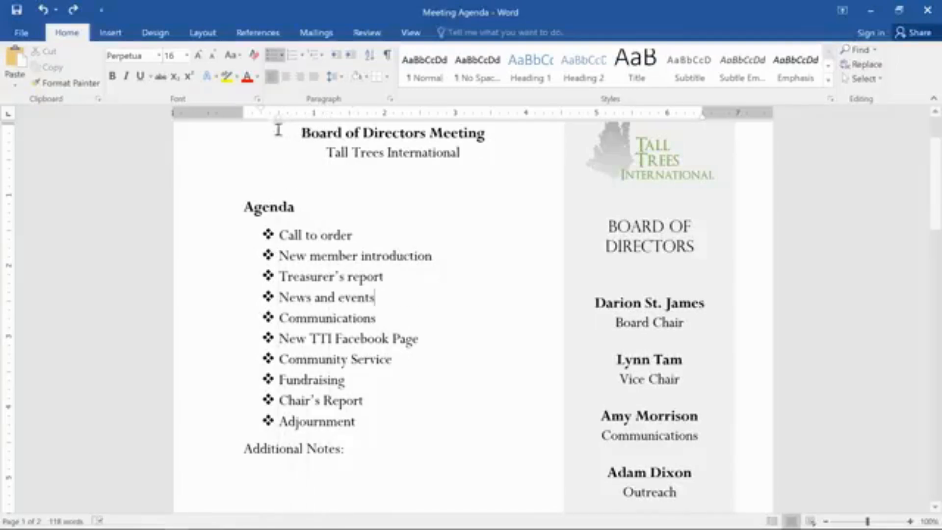
{"action": "left_click_drag", "start_coordinate": [355, 423], "coordinate": [226, 243]}
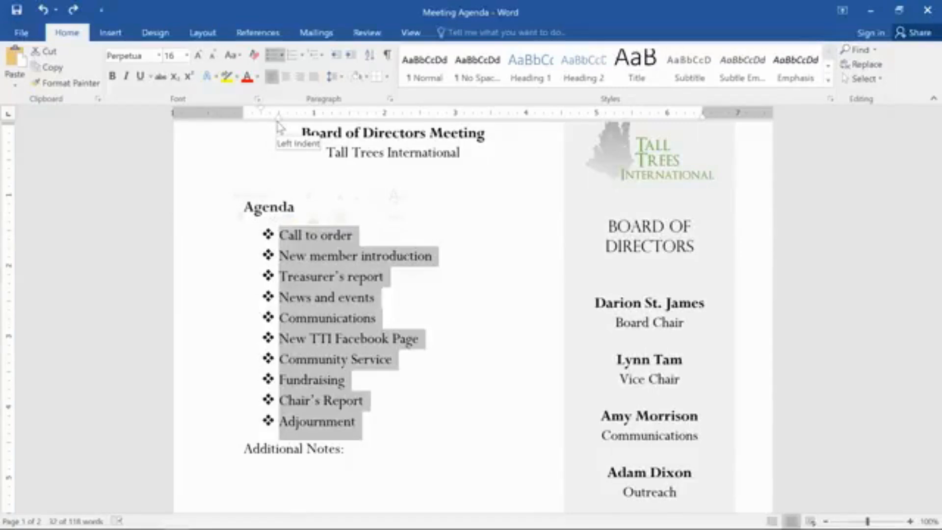
{"action": "mouse_move", "coordinate": [278, 126]}
{"action": "left_mouse_down"}
{"action": "mouse_move", "coordinate": [347, 138]}
{"action": "mouse_move", "coordinate": [281, 135]}
{"action": "left_mouse_up"}
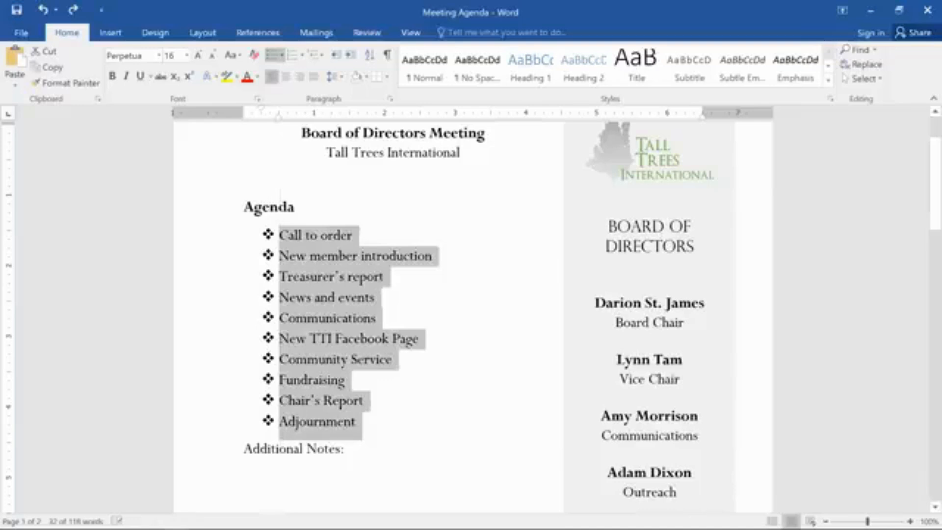
- Define a new bullet for the selected Agenda list using the thick ring symbol, character code 163, from the Wingdings font
{"action": "left_click", "coordinate": [282, 56]}
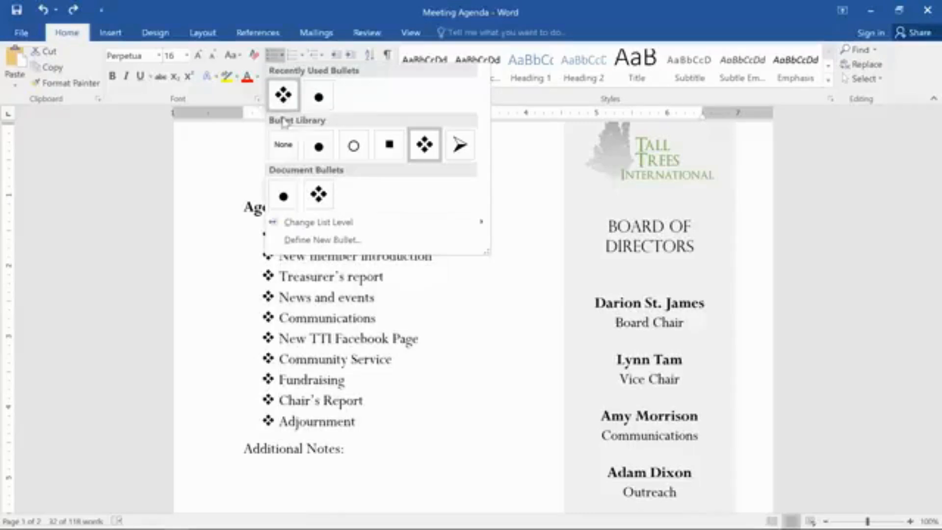
{"action": "left_click", "coordinate": [274, 240]}
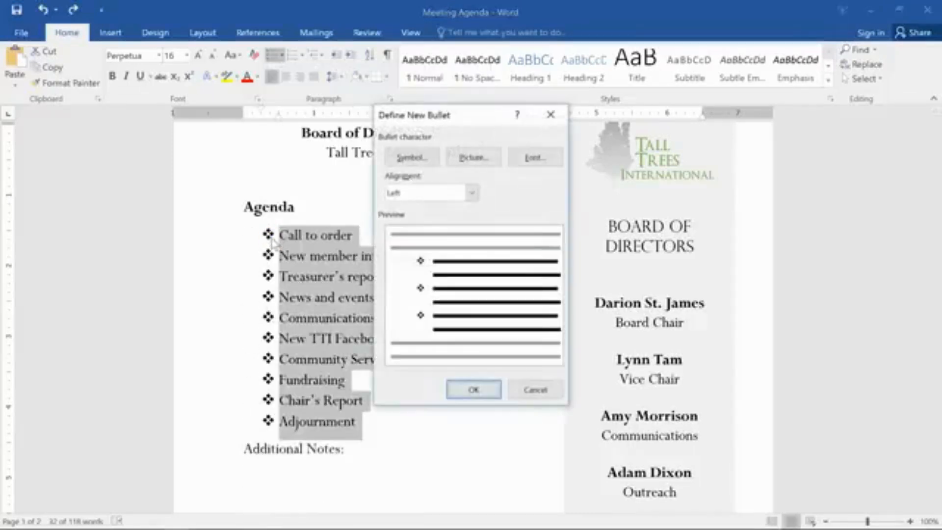
{"action": "left_click", "coordinate": [439, 164]}
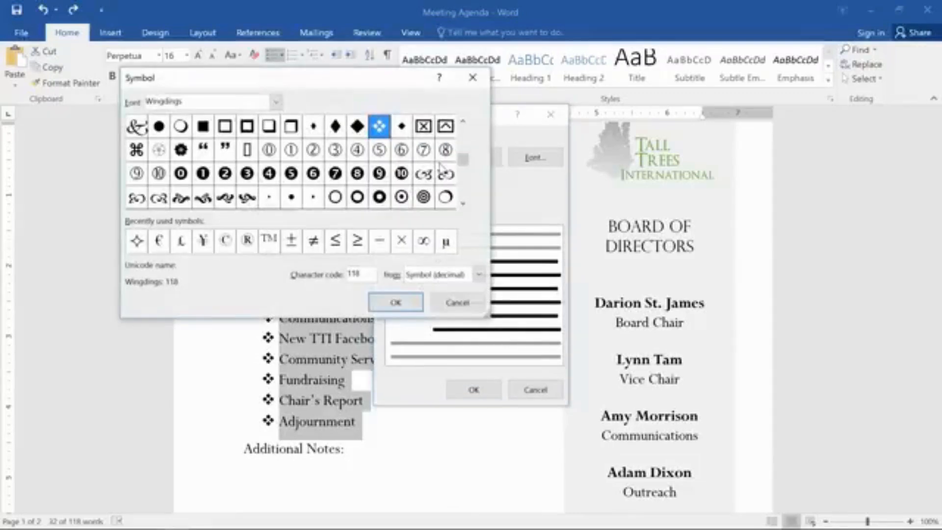
{"action": "left_click", "coordinate": [276, 102]}
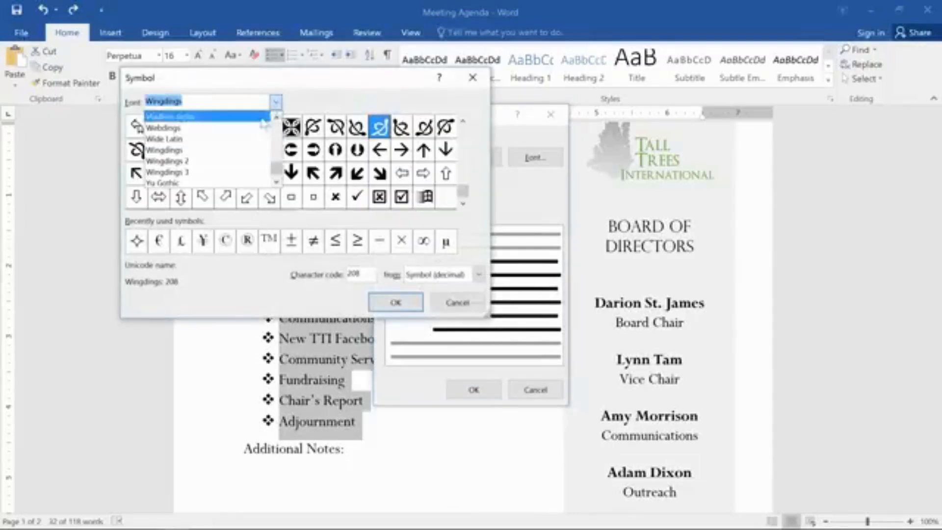
{"action": "left_click", "coordinate": [266, 156]}
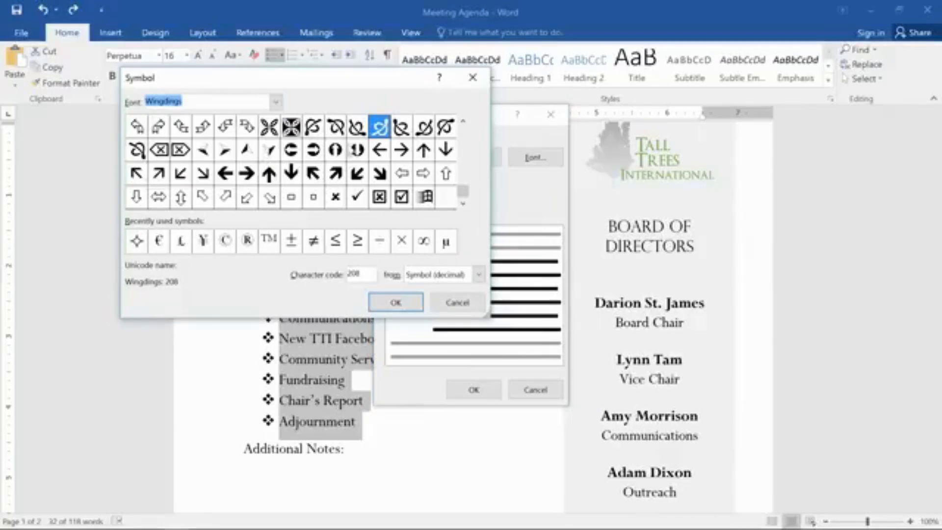
{"action": "left_click", "coordinate": [463, 121]}
{"action": "left_click", "coordinate": [463, 122]}
{"action": "left_click", "coordinate": [463, 123]}
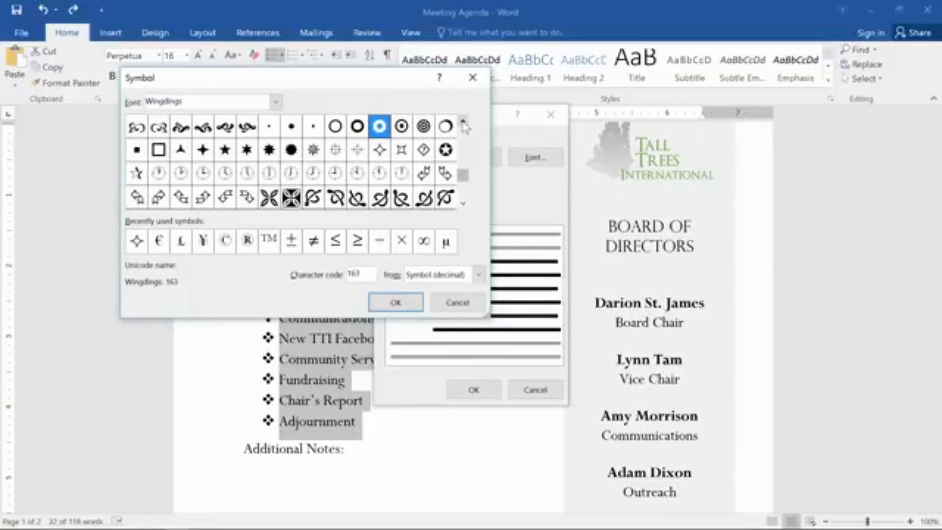
{"action": "left_click", "coordinate": [463, 123]}
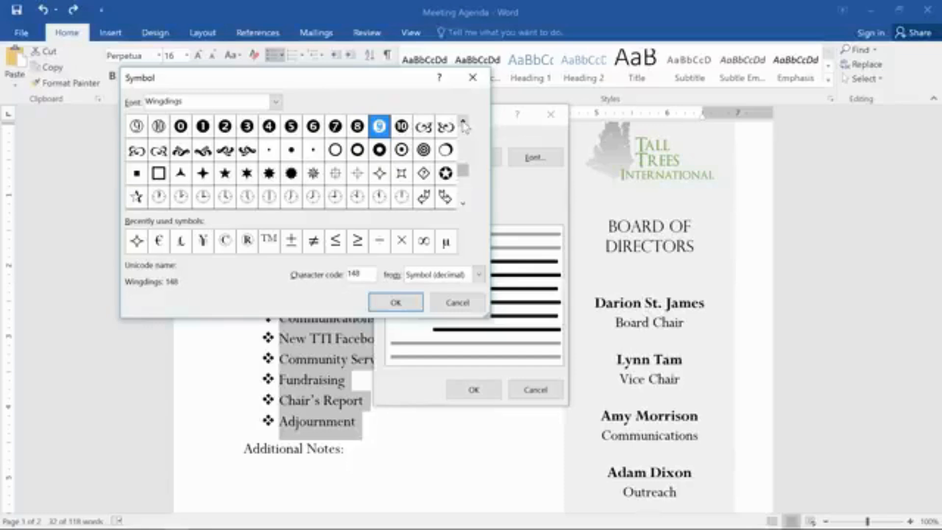
{"action": "left_click", "coordinate": [383, 156]}
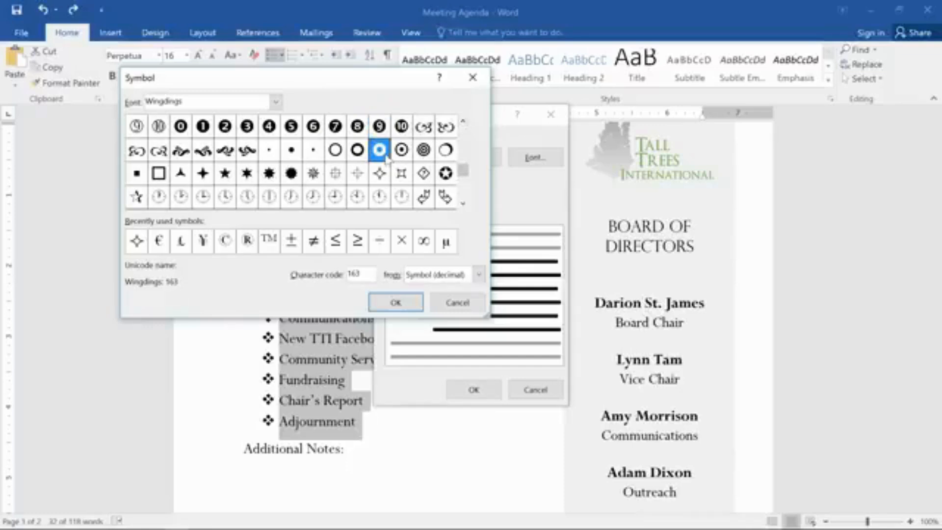
{"action": "left_click", "coordinate": [401, 302]}
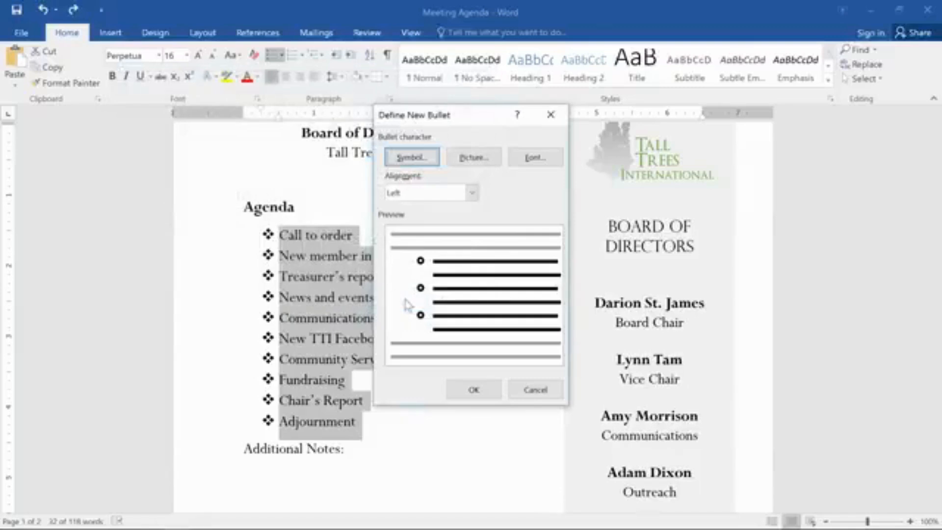
- Set the new bullet's font color to the theme green and apply the bullet to the Agenda list
{"action": "left_click", "coordinate": [512, 164]}
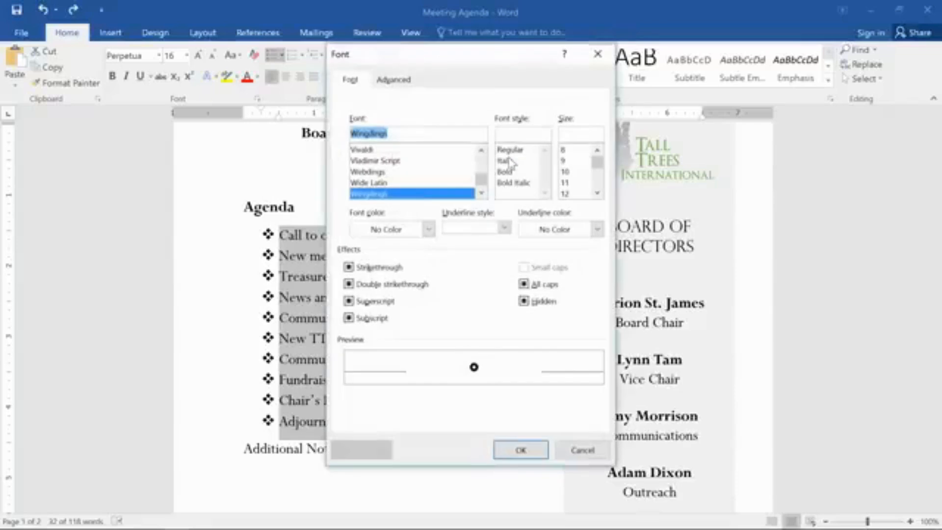
{"action": "left_click", "coordinate": [428, 229]}
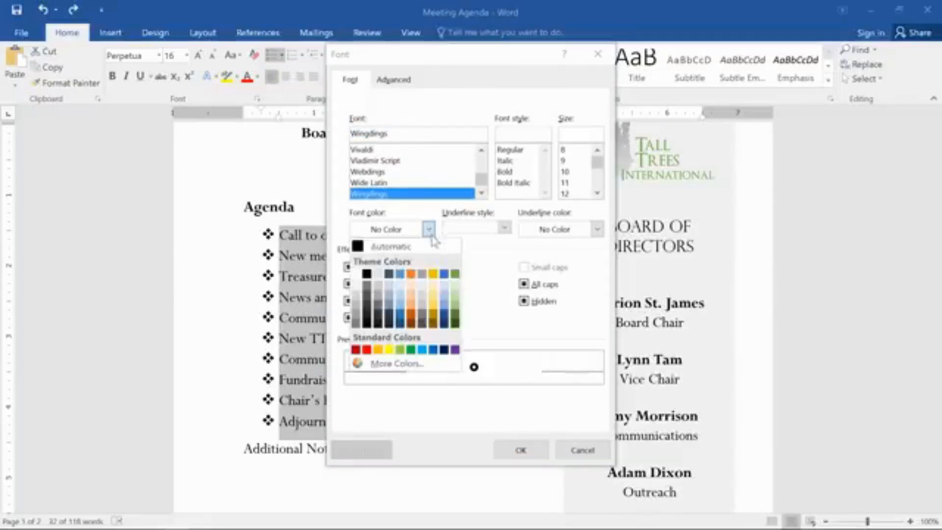
{"action": "left_click", "coordinate": [453, 278]}
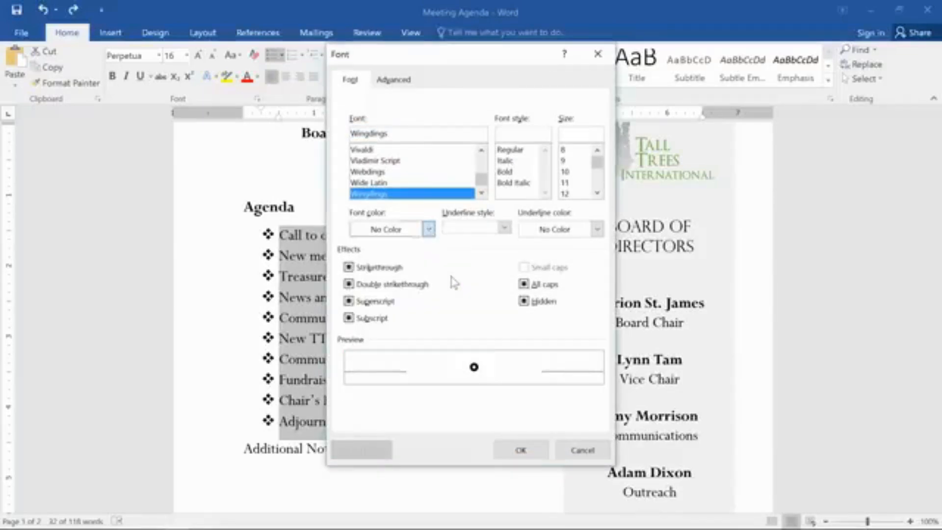
{"action": "left_click", "coordinate": [517, 450]}
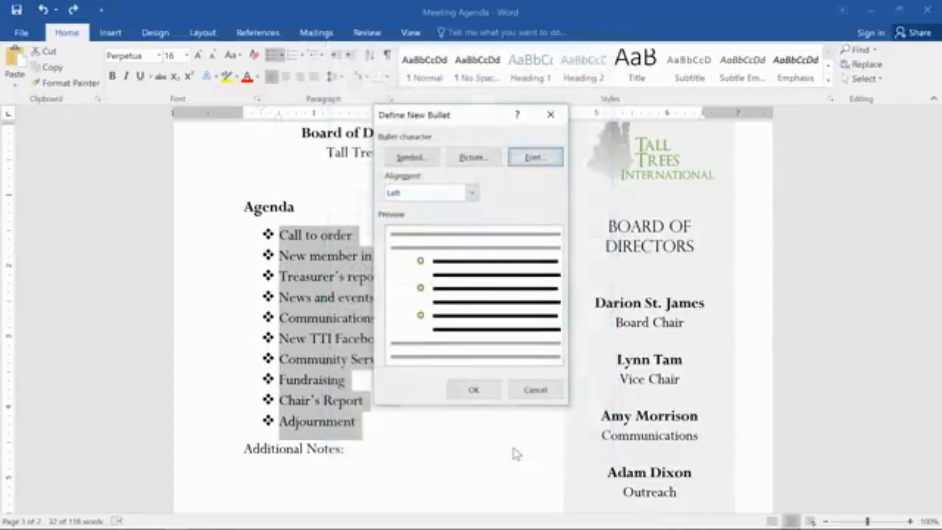
{"action": "left_click", "coordinate": [496, 389]}
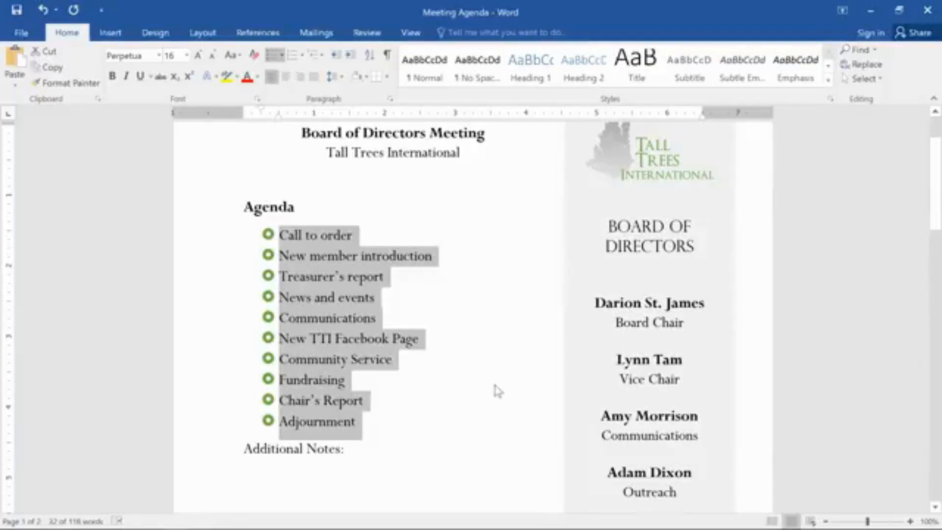
- Add the second-level items "Announce Chair's Retirement", "Farewell dinner" and "Oak Park Dedication" under "News and events"
{"action": "left_click", "coordinate": [388, 295]}
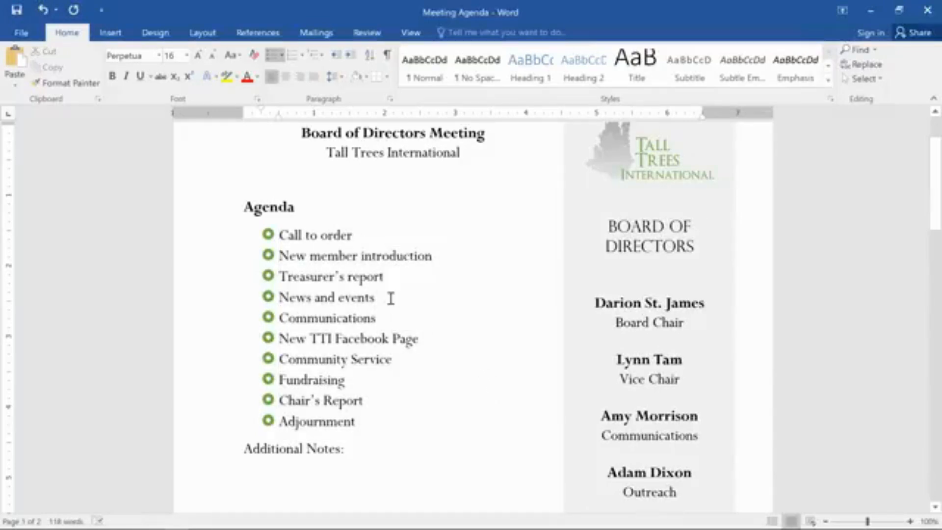
{"action": "key", "text": "Return"}
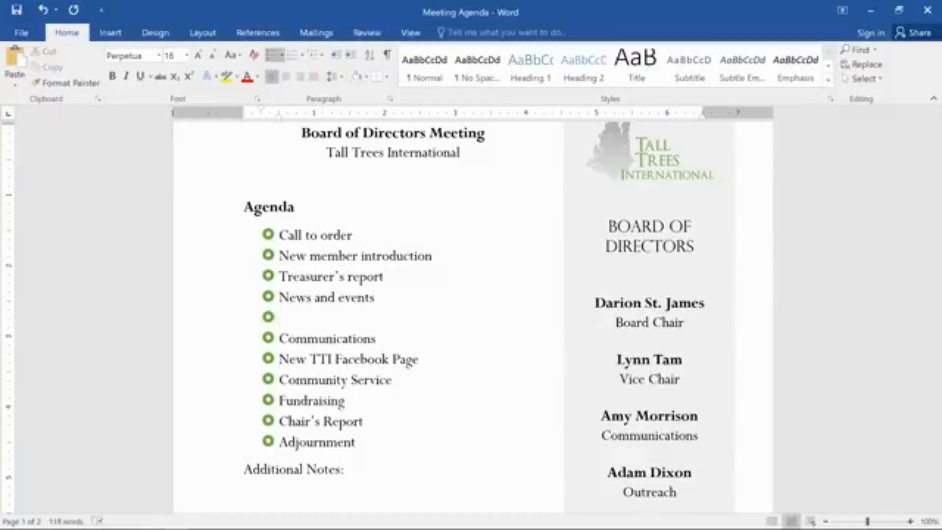
{"action": "key", "text": "Tab"}
{"action": "type", "text": "A"}
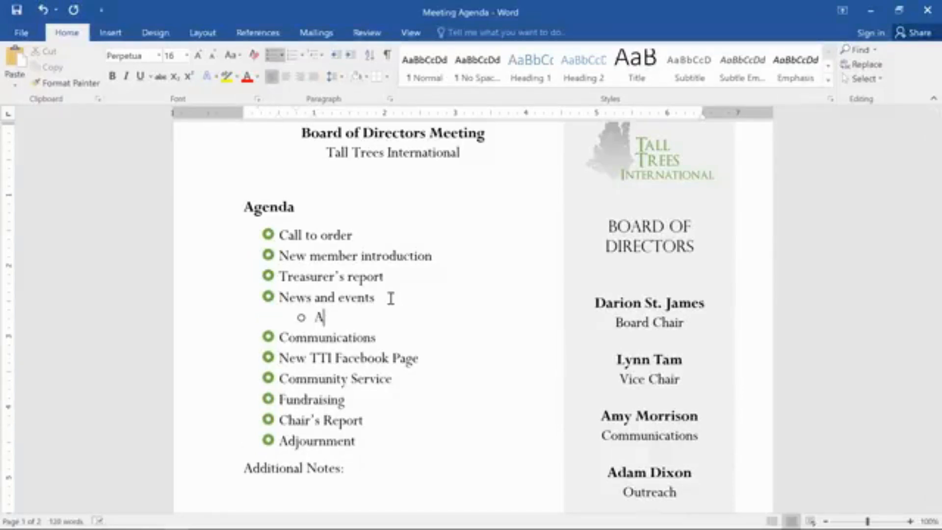
{"action": "type", "text": "nnounce Chair’s R"}
{"action": "type", "text": "etirement"}
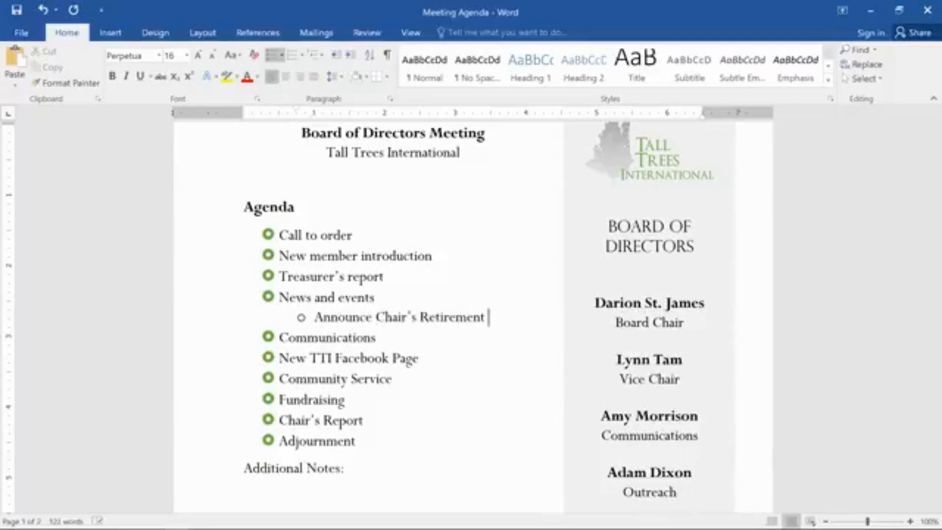
{"action": "key", "text": "Return"}
{"action": "type", "text": "Farewell dinner"}
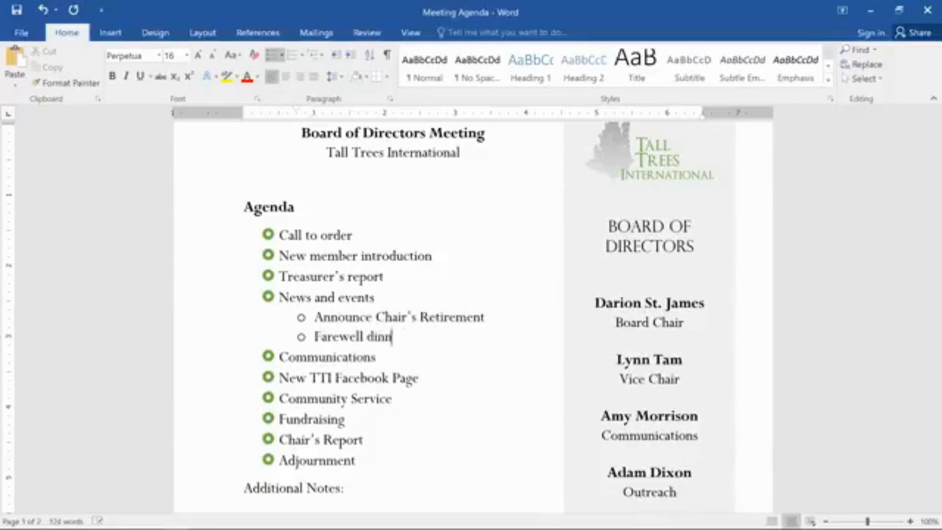
{"action": "key", "text": "Return"}
{"action": "type", "text": "Oak Park Dedication"}
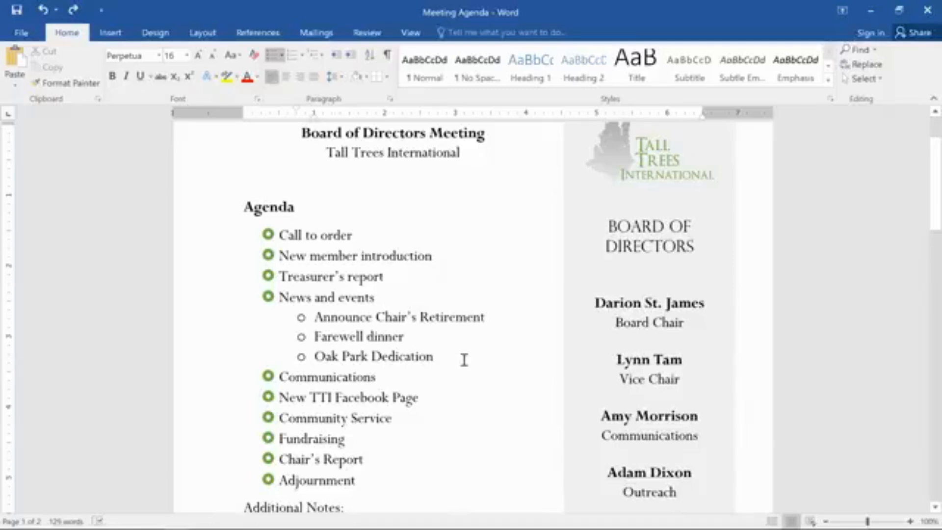
- Demote "Farewell dinner" to a third-level item beneath "Announce Chair's Retirement"
{"action": "left_click", "coordinate": [314, 339]}
{"action": "key", "text": "Tab"}
{"action": "key", "text": "Tab"}
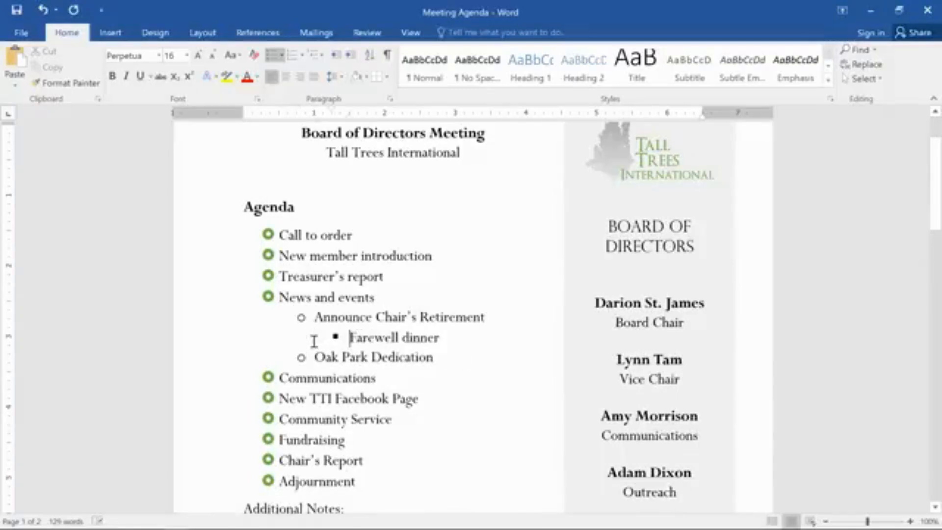
{"action": "key", "text": "Tab"}
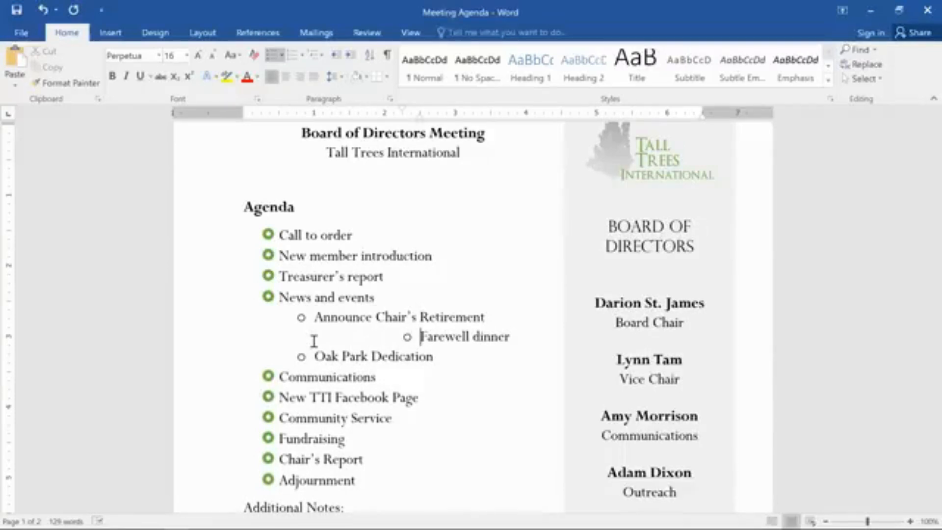
{"action": "key", "text": "shift+Tab"}
{"action": "key", "text": "shift+Tab"}
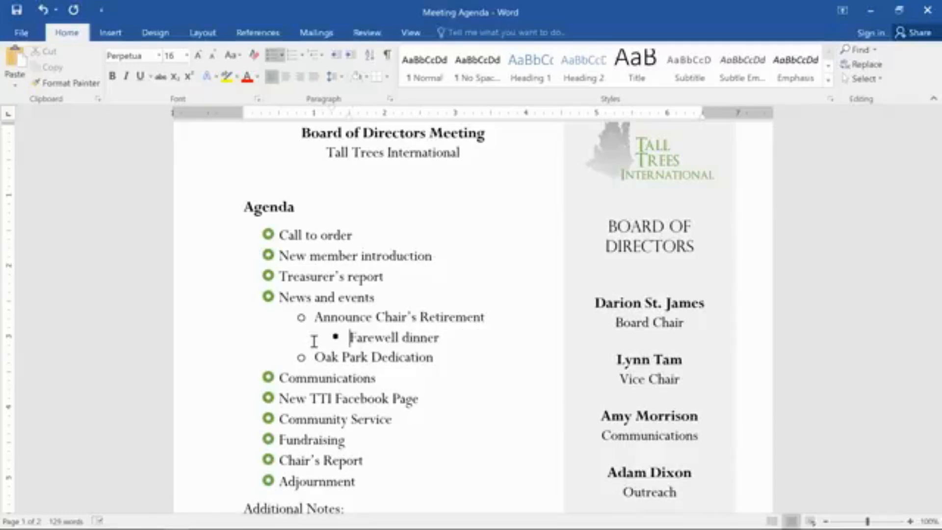
- Change the second-level bullets under "News and events" to the four-diamond symbol
{"action": "left_click", "coordinate": [307, 318]}
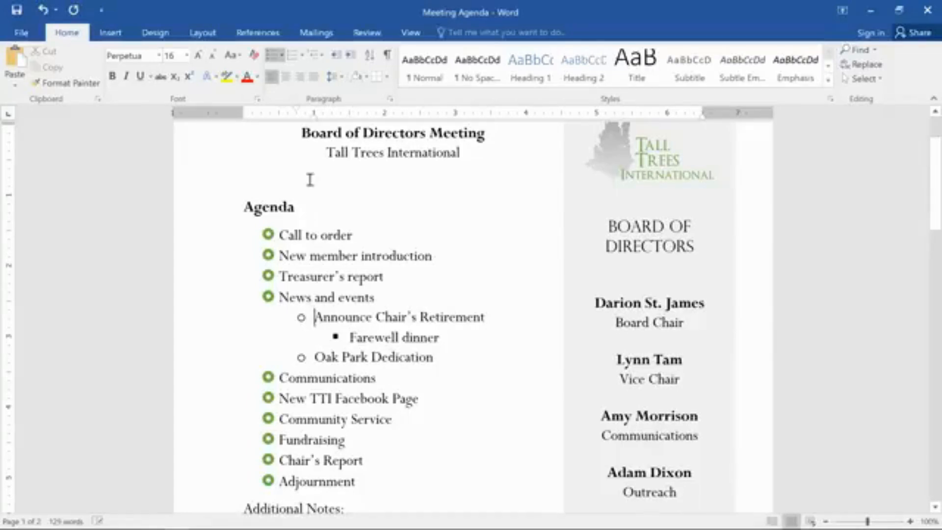
{"action": "left_click", "coordinate": [282, 54]}
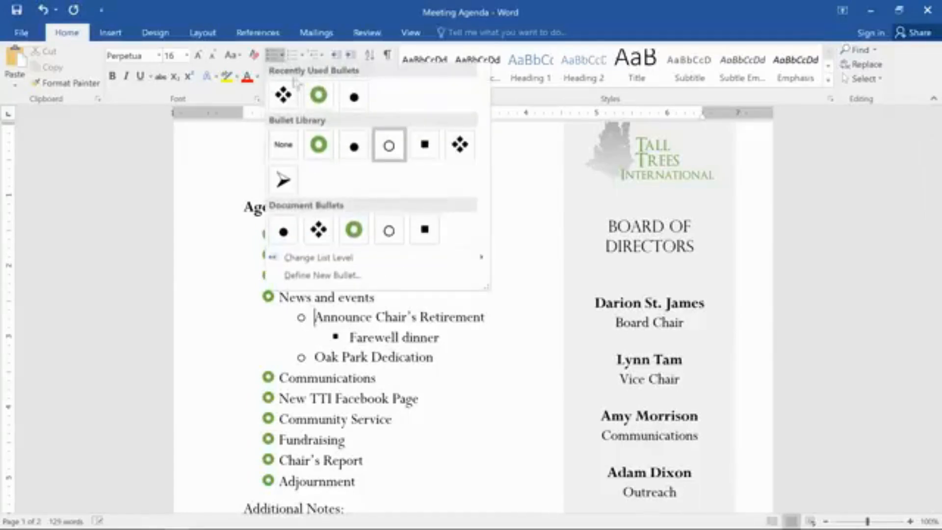
{"action": "left_click", "coordinate": [460, 145]}
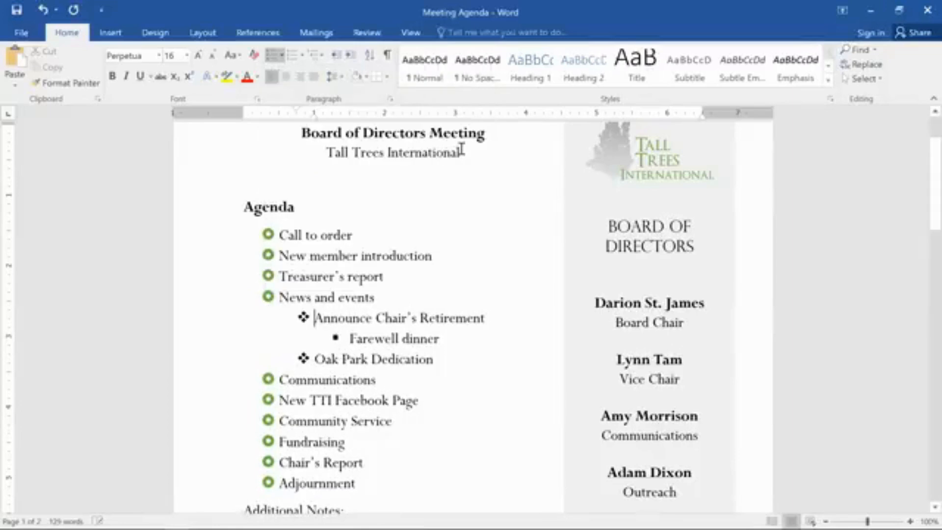
- Apply the 1), a), i) multilevel numbering format to the whole Agenda list
{"action": "left_click", "coordinate": [322, 56]}
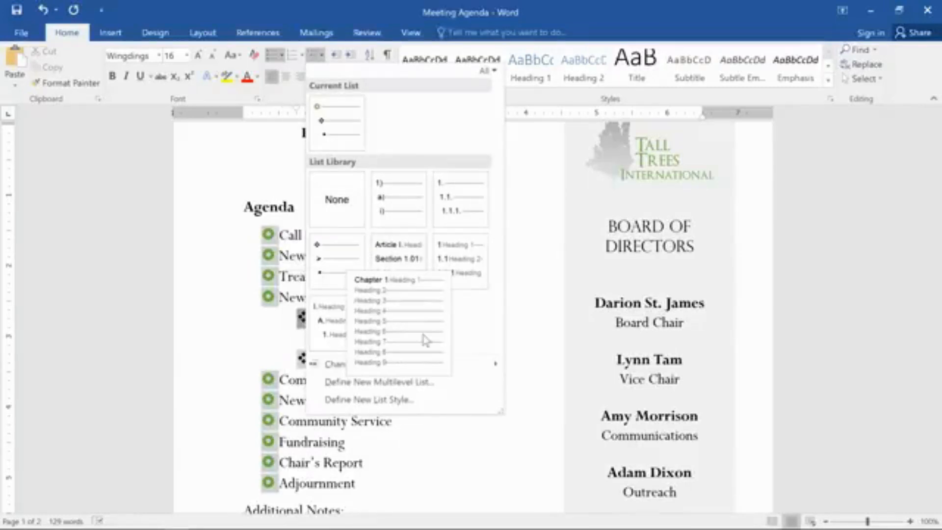
{"action": "left_click", "coordinate": [397, 193]}
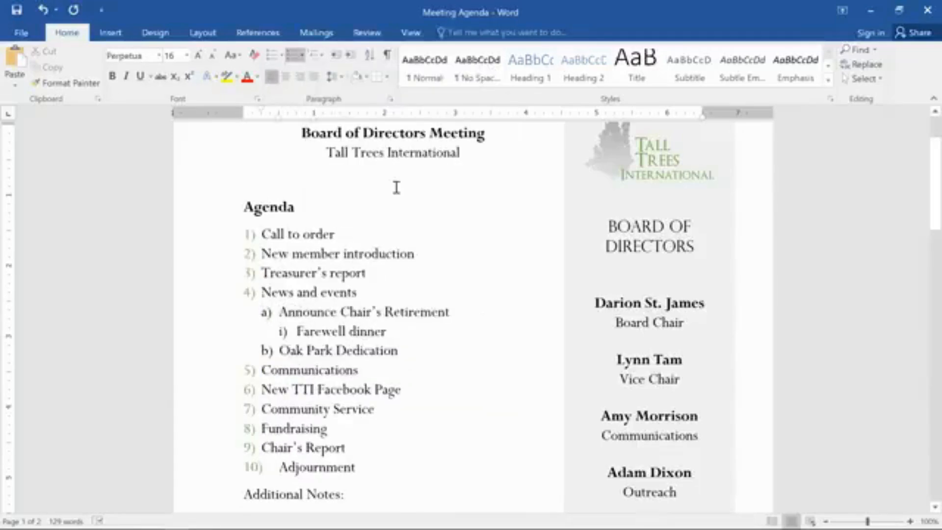